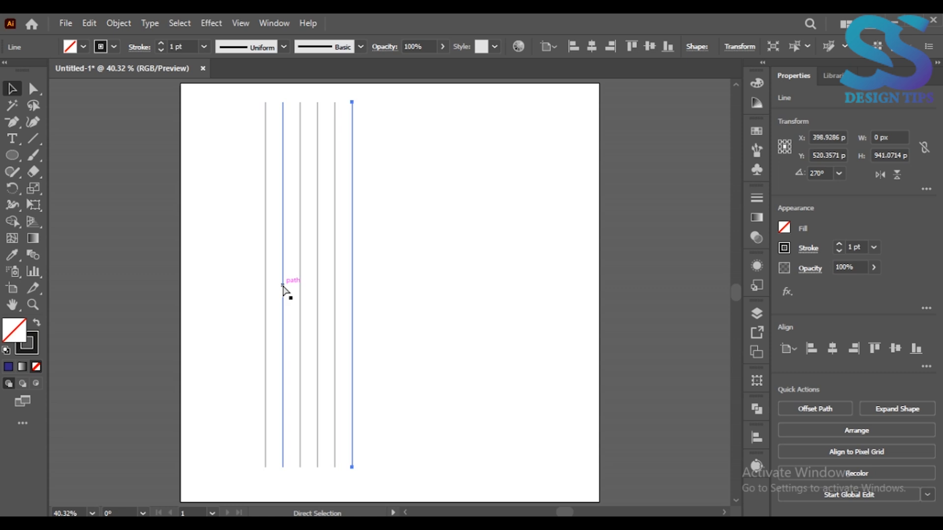
Repeat the last line duplication until twelve evenly spaced vertical lines are in place
key("ctrl+d")
key("ctrl+d")
key("v")
Group all twelve vertical lines and centre the group horizontally and vertically on the artboard
left_click_drag(248, 296, 555, 376)
right_click(555, 376)
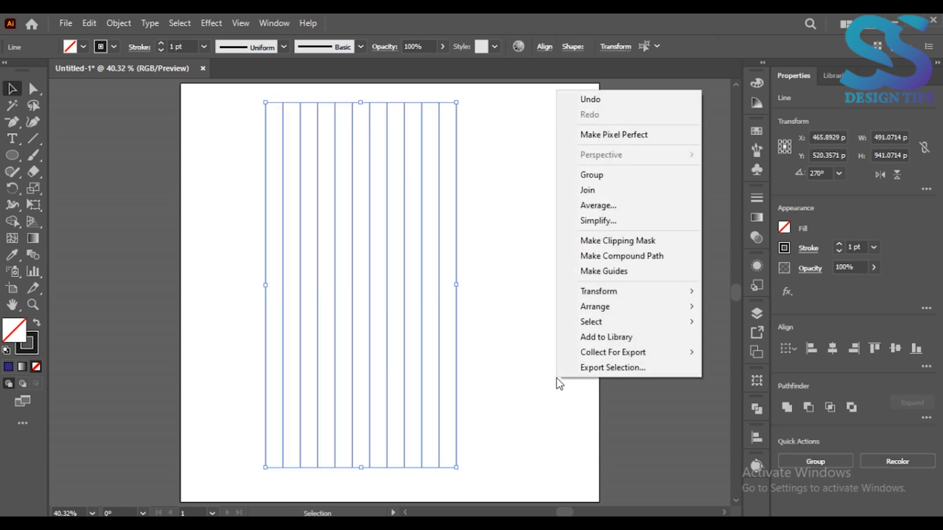
left_click(589, 175)
left_click(832, 349)
left_click(895, 350)
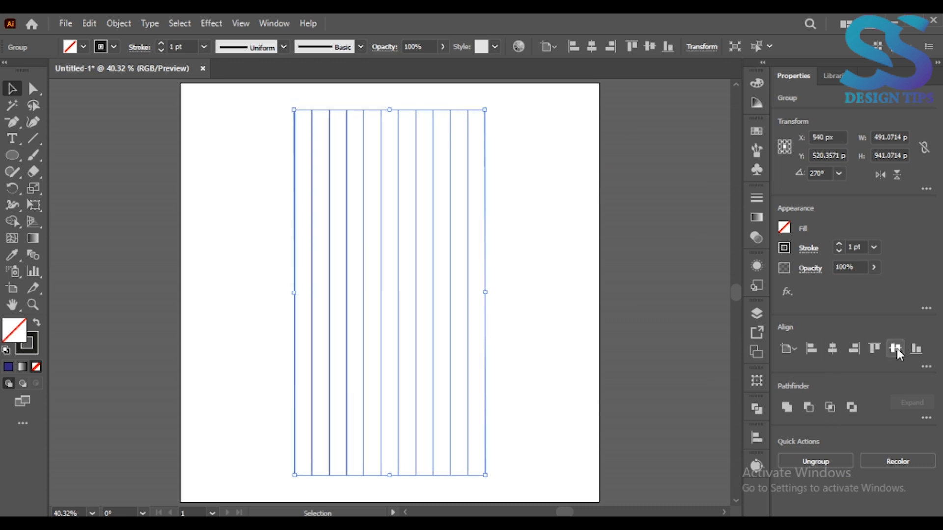
Copy the line group, paste it in front and rotate the copy 90° to form a square grid
left_click(83, 22)
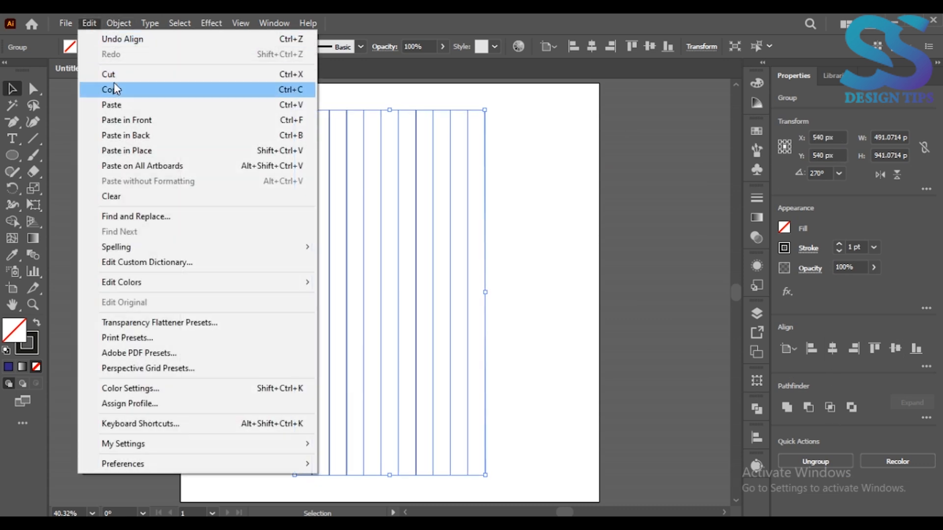
left_click(113, 90)
left_click(91, 25)
left_click(149, 121)
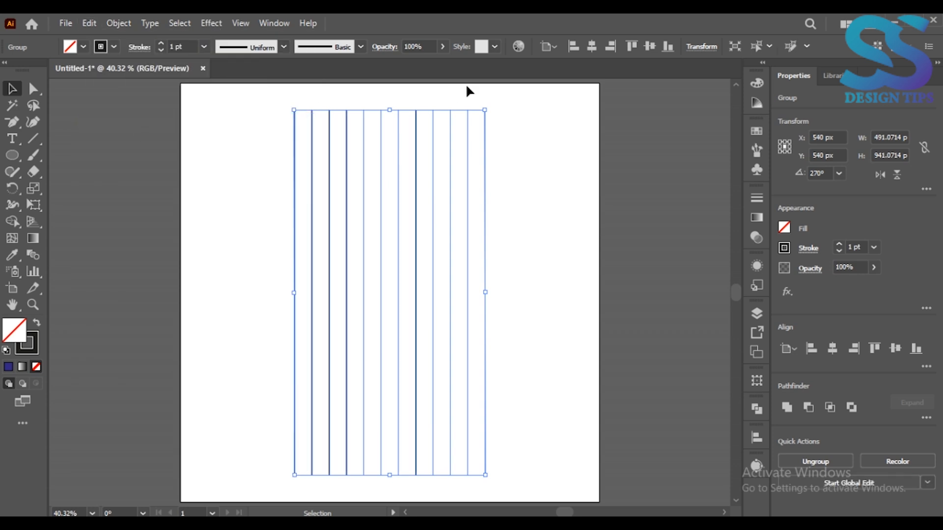
left_click_drag(486, 105, 554, 392)
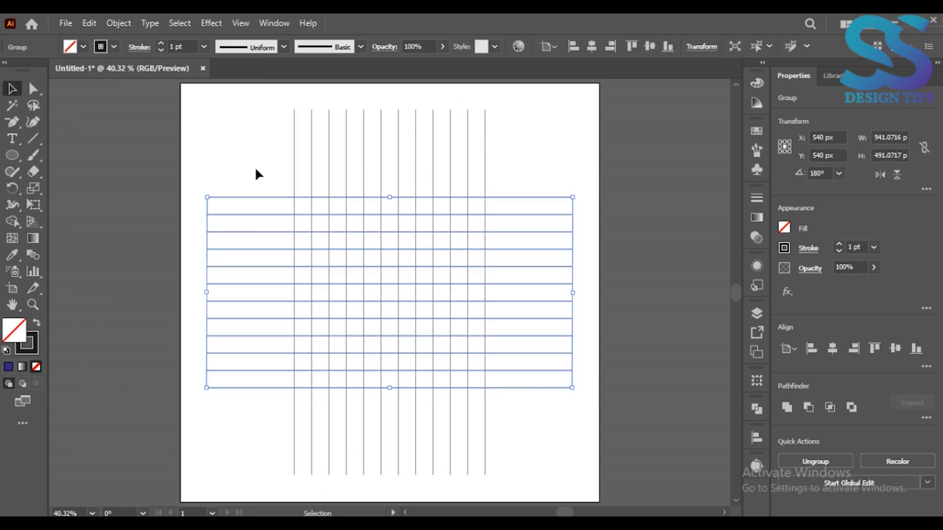
Draw a circle about 491 px wide from the grid's centre, reaching the outermost grid lines
left_click(222, 158)
left_click(10, 156)
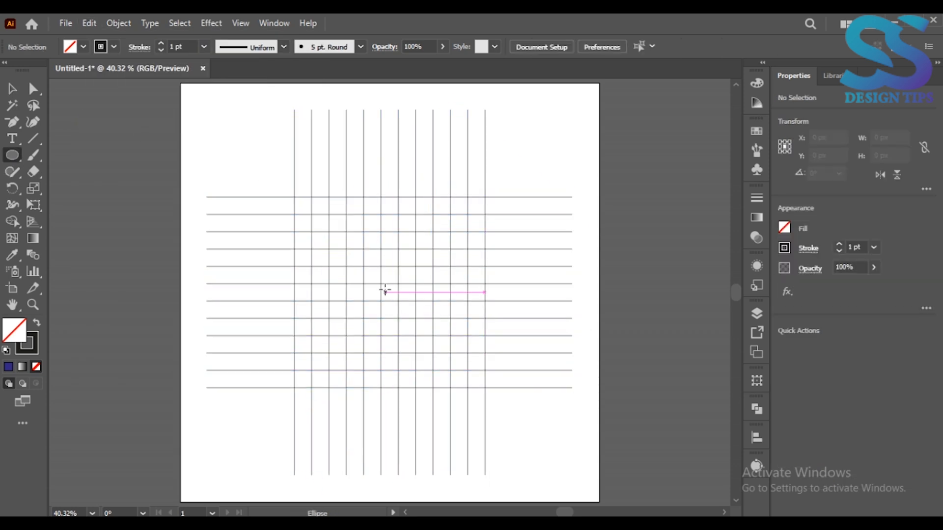
left_click_drag(389, 292, 485, 372)
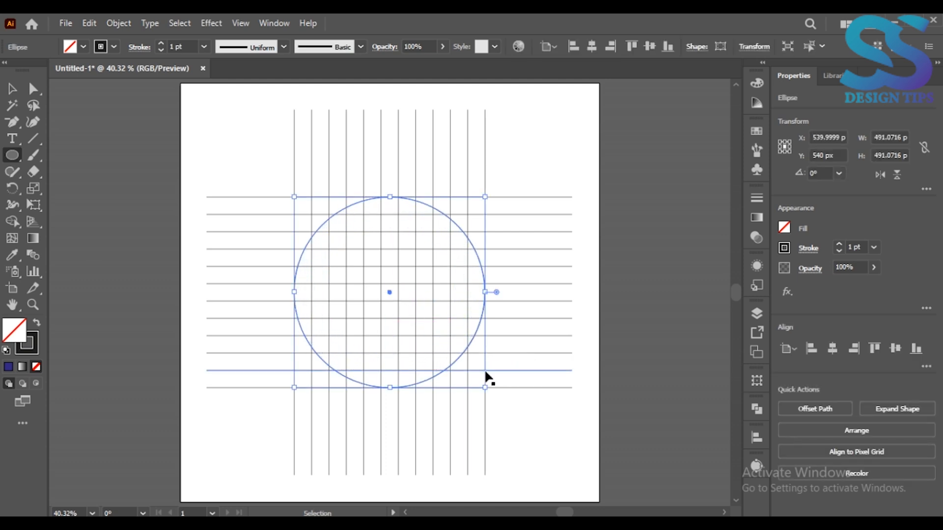
Make five progressively smaller concentric copies of the circle, each reduced to the next inner grid line
left_click_drag(486, 291, 469, 290)
left_click(469, 291)
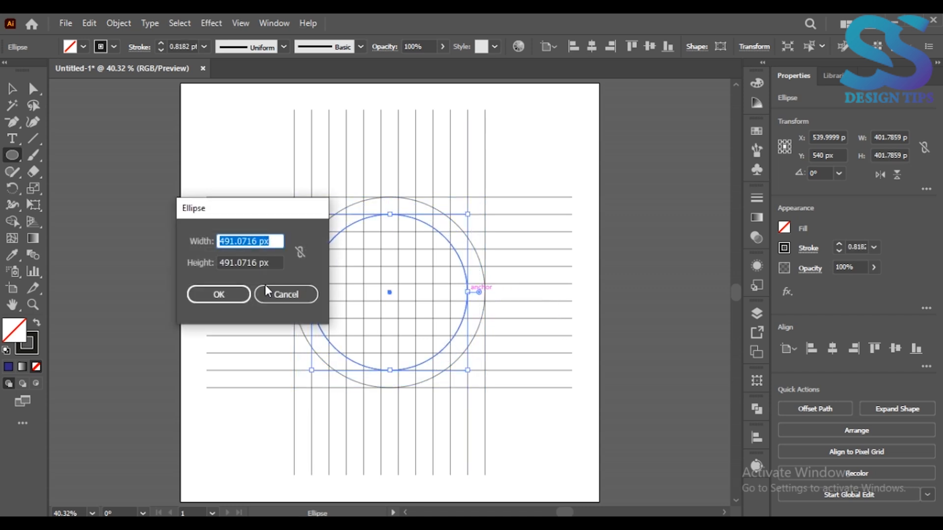
left_click(266, 293)
key("ctrl+plus")
key("ctrl+plus")
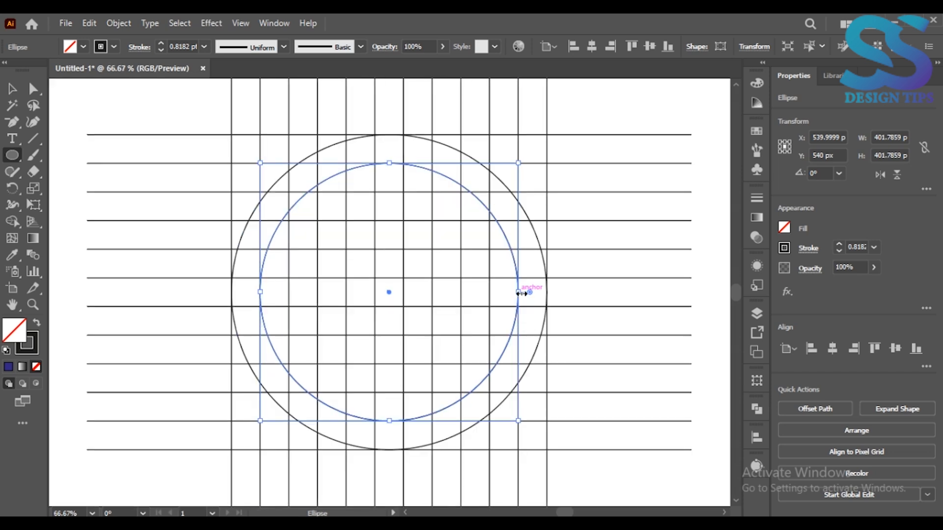
left_click_drag(520, 293, 490, 293)
key("a")
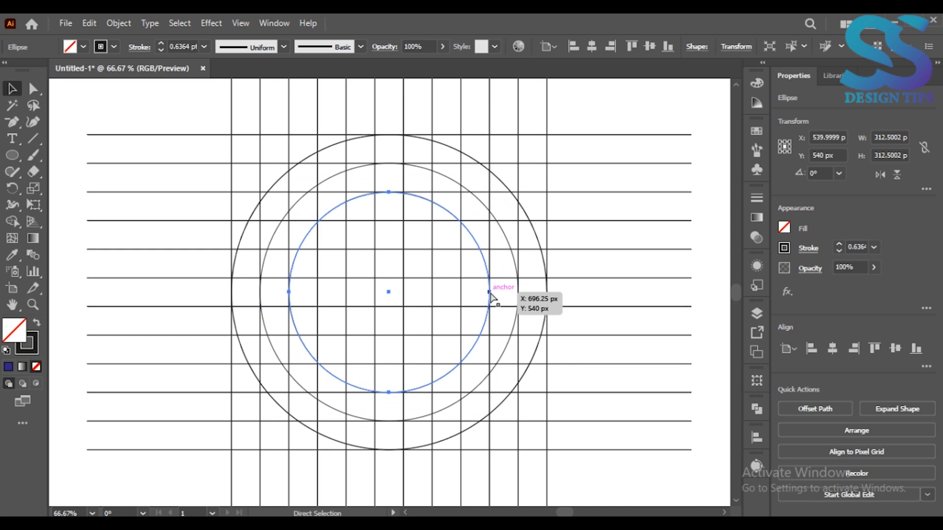
left_click_drag(491, 293, 401, 289)
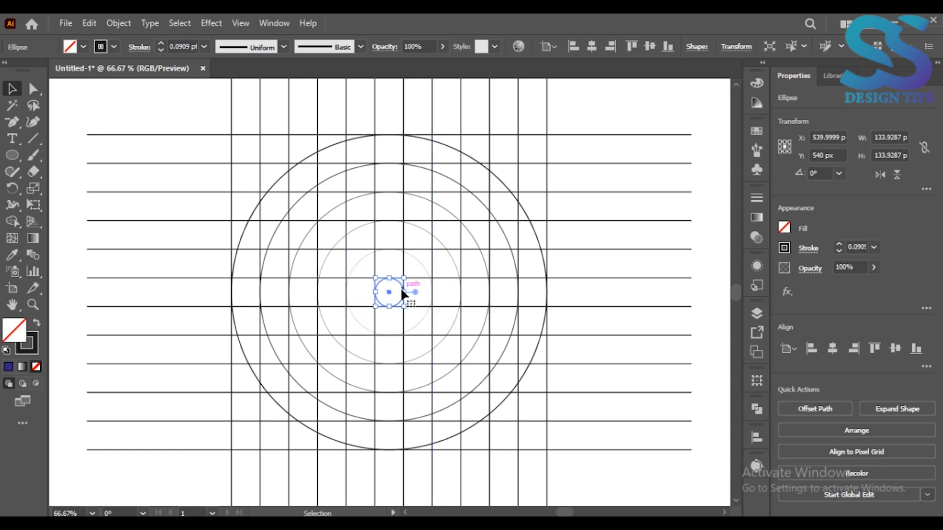
With all artwork selected and a black fill, use Shape Builder to merge the outer ring from its upper right around the bottom to the left side
left_click_drag(183, 119, 564, 391)
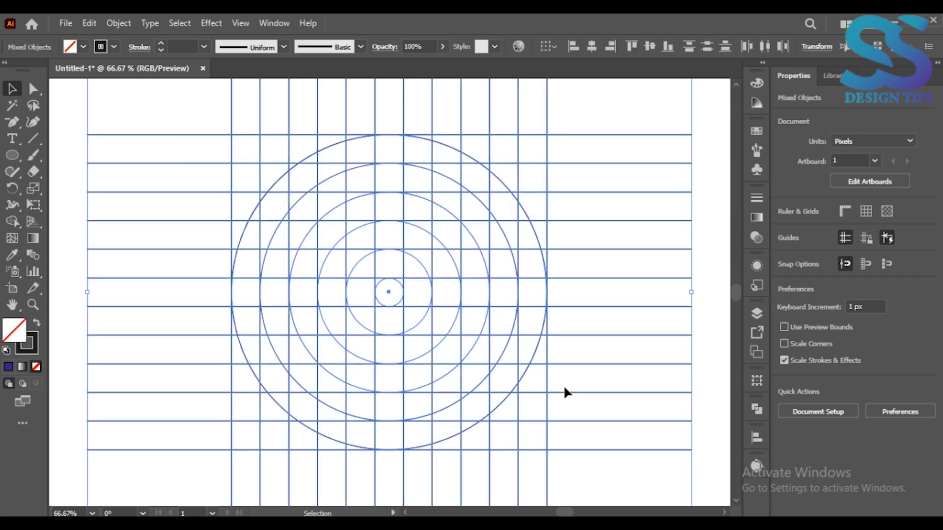
left_click(13, 221)
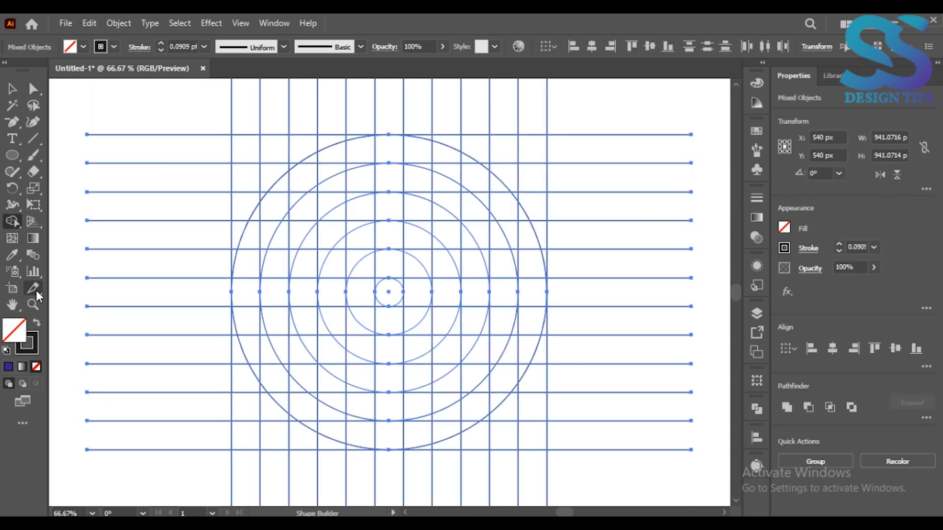
left_click(36, 323)
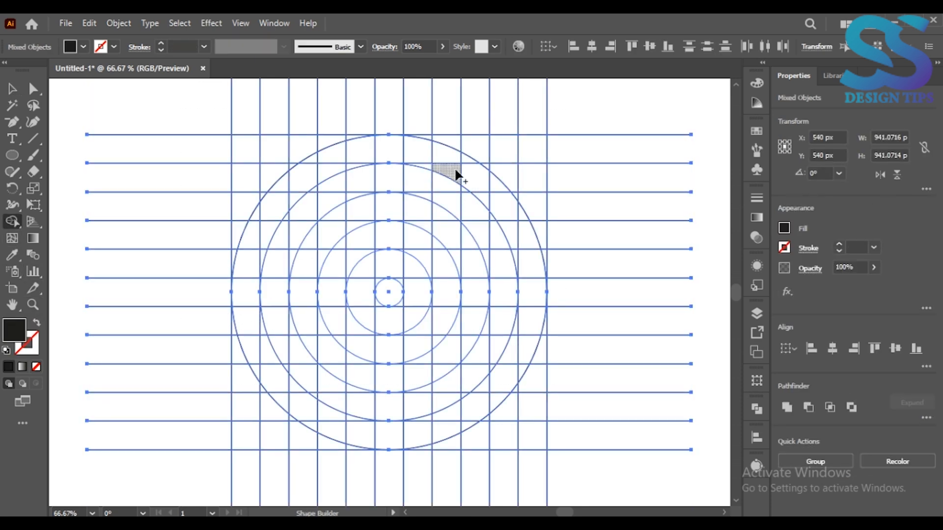
mouse_move(496, 185)
left_mouse_down()
mouse_move(522, 237)
mouse_move(530, 231)
mouse_move(513, 253)
mouse_move(512, 349)
mouse_move(478, 401)
mouse_move(507, 381)
mouse_move(484, 407)
mouse_move(495, 397)
mouse_move(431, 432)
mouse_move(466, 417)
mouse_move(470, 424)
mouse_move(456, 425)
mouse_move(461, 415)
mouse_move(420, 421)
mouse_move(407, 435)
mouse_move(310, 435)
left_mouse_up()
mouse_move(382, 433)
left_mouse_down()
mouse_move(302, 414)
mouse_move(353, 419)
mouse_move(297, 402)
mouse_move(238, 317)
mouse_move(300, 402)
left_mouse_up()
key("ctrl+z")
key("ctrl+z")
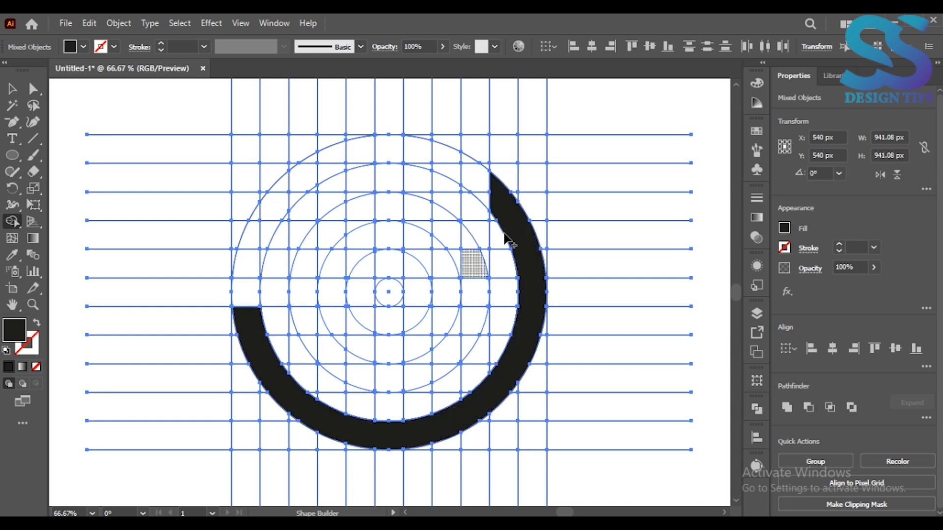
Merge the third ring's cells into a black arc from the right side around the bottom, ending in a flat-topped tip at the lower left
mouse_move(466, 233)
left_mouse_down()
mouse_move(458, 320)
mouse_move(471, 287)
mouse_move(436, 373)
mouse_move(464, 348)
left_mouse_up()
left_click_drag(398, 371, 409, 369)
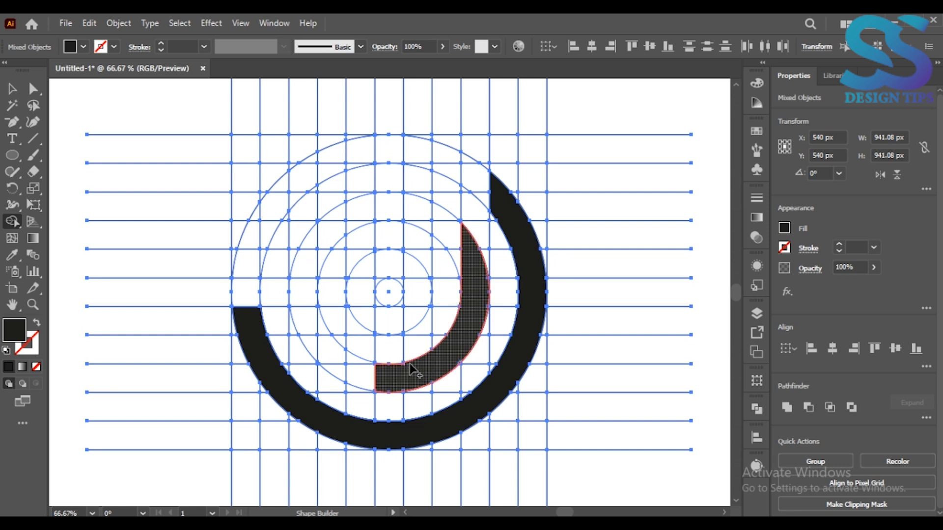
left_click_drag(393, 375, 330, 376)
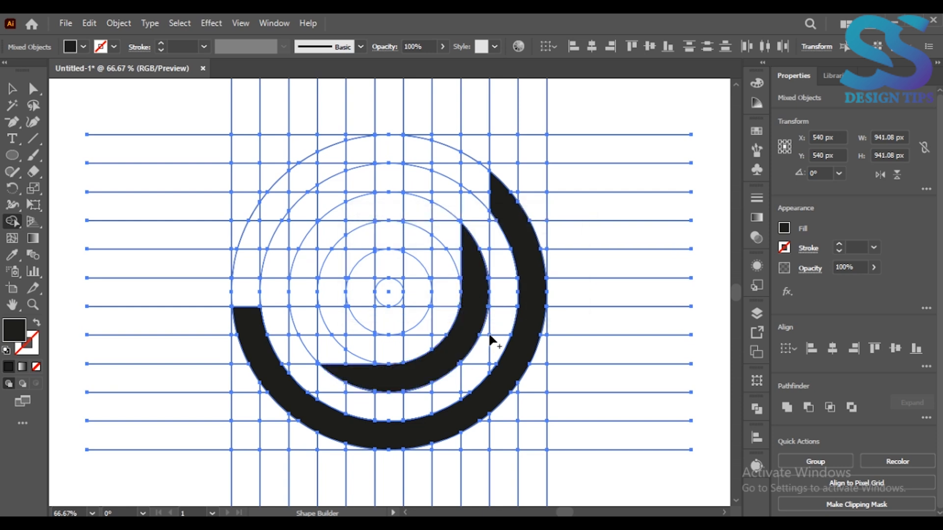
Merge the central cells into a J-shaped hook, and merge the outer ring's upper-left arc in black
left_click(419, 204)
left_click_drag(418, 205, 418, 293)
mouse_move(419, 194)
left_mouse_down()
mouse_move(417, 272)
mouse_move(406, 315)
mouse_move(371, 320)
left_mouse_up()
key("ctrl+z")
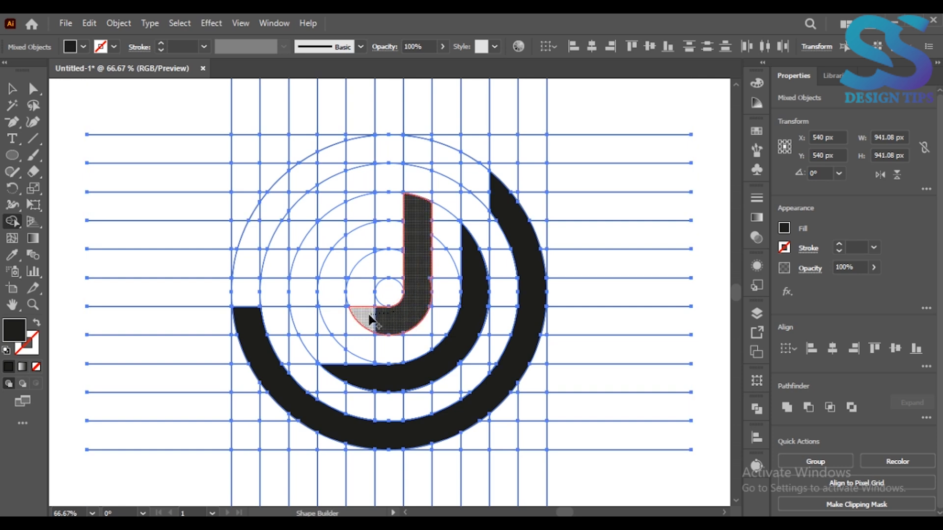
left_click_drag(369, 321, 368, 320)
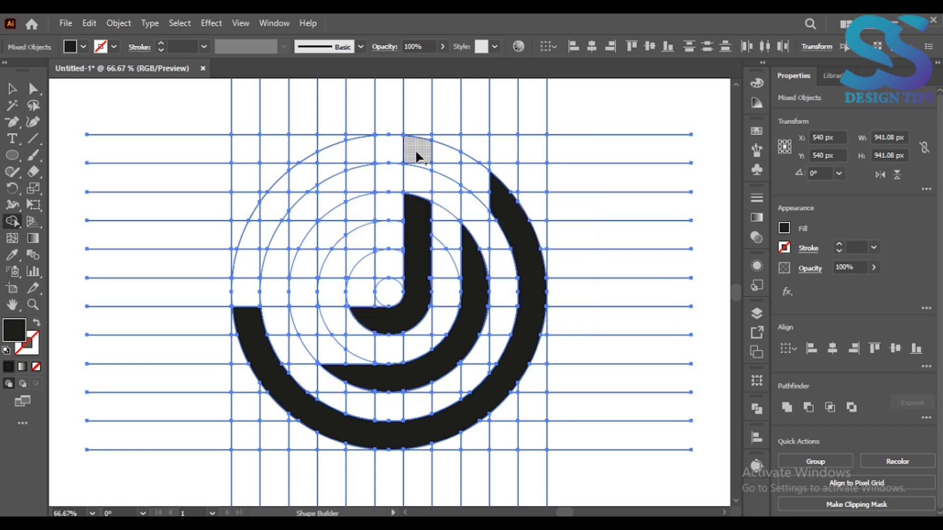
mouse_move(247, 258)
left_mouse_down()
mouse_move(311, 166)
mouse_move(318, 172)
mouse_move(345, 157)
mouse_move(415, 160)
left_mouse_up()
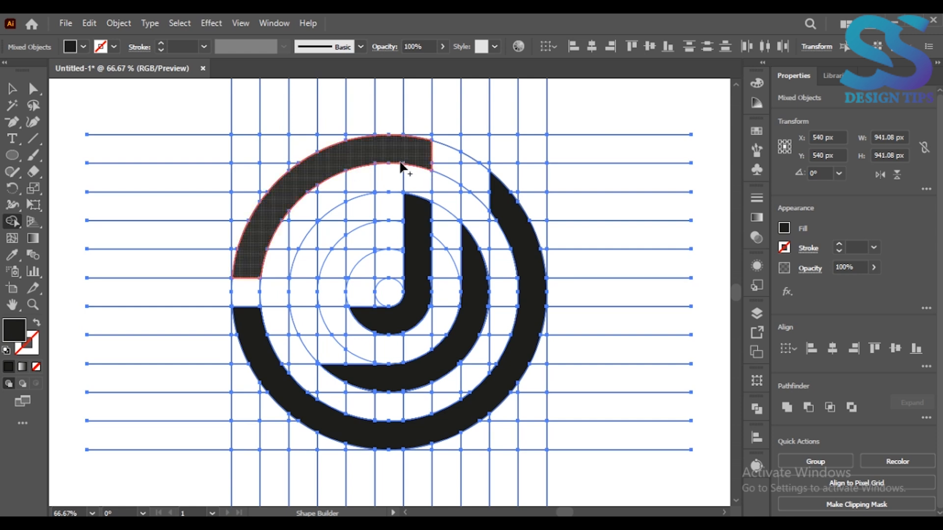
left_click_drag(420, 157, 445, 156)
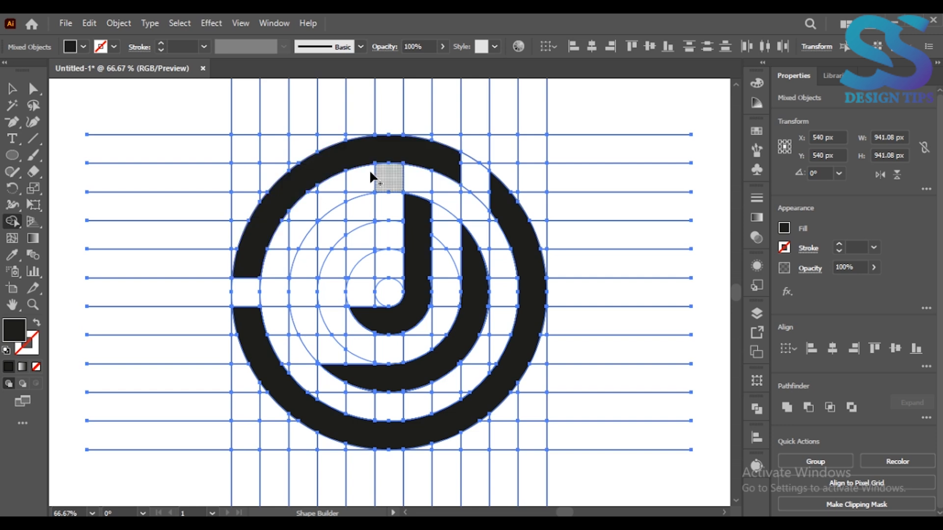
mouse_move(260, 268)
left_mouse_down()
mouse_move(359, 265)
mouse_move(361, 229)
mouse_move(351, 208)
mouse_move(338, 212)
left_mouse_up()
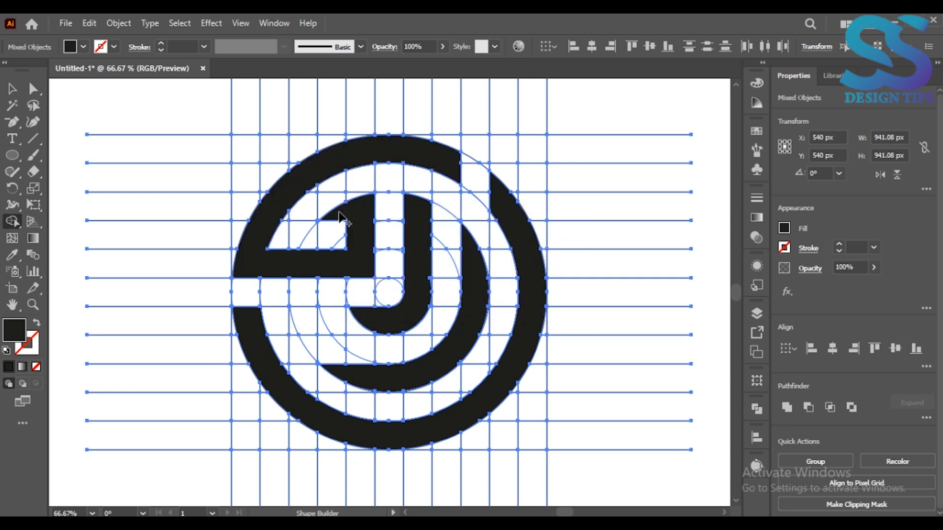
key("ctrl+plus")
mouse_move(429, 173)
left_mouse_down()
mouse_move(465, 191)
mouse_move(498, 226)
mouse_move(506, 248)
mouse_move(494, 250)
mouse_move(502, 279)
left_mouse_up()
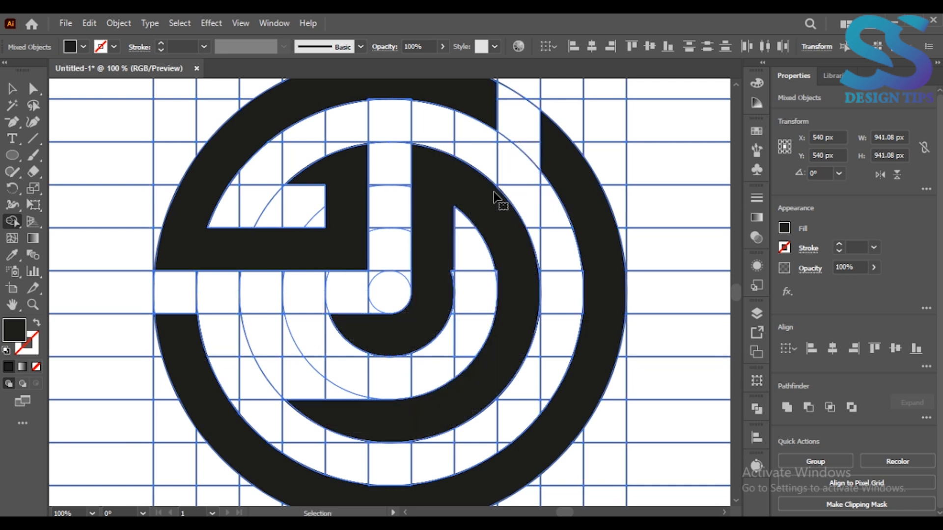
key("ctrl+0")
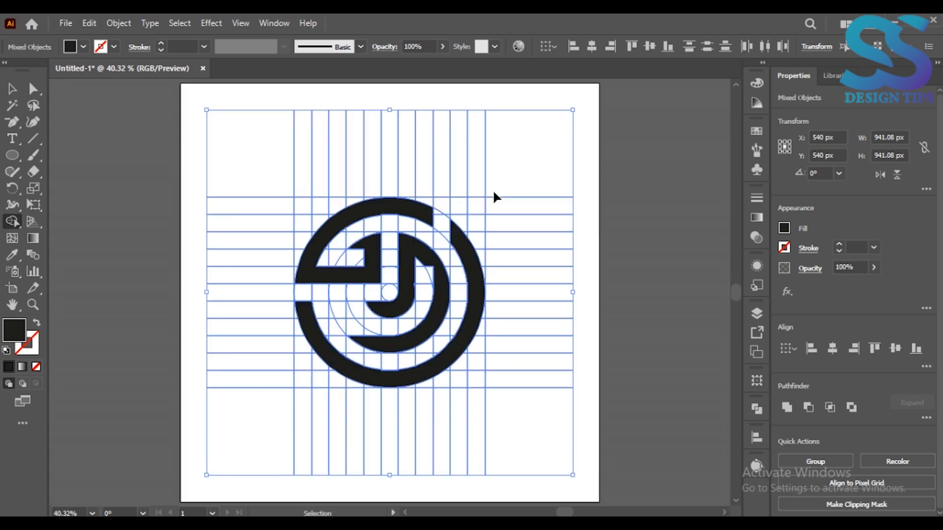
key("ctrl+z")
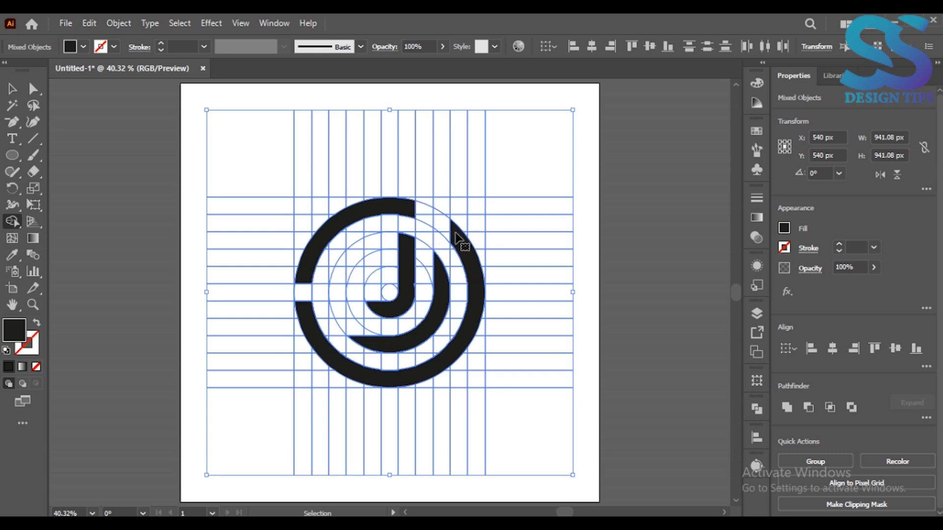
Merge a vertical bar joining the third-ring arc to the outer ring, and link the J hook's top to it along the curved ring
mouse_move(438, 217)
left_mouse_down()
mouse_move(460, 243)
mouse_move(441, 281)
left_mouse_up()
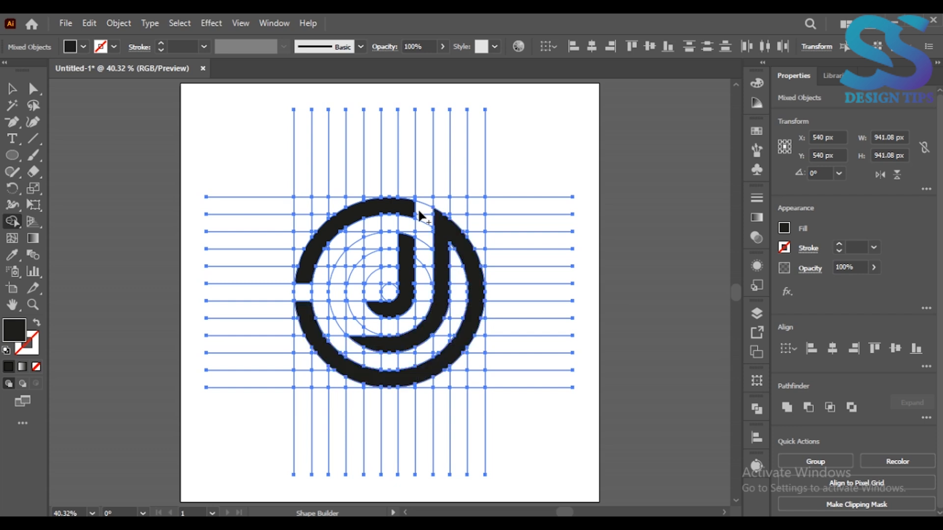
key("ctrl+plus")
mouse_move(418, 241)
left_mouse_down()
mouse_move(435, 252)
mouse_move(408, 252)
left_mouse_up()
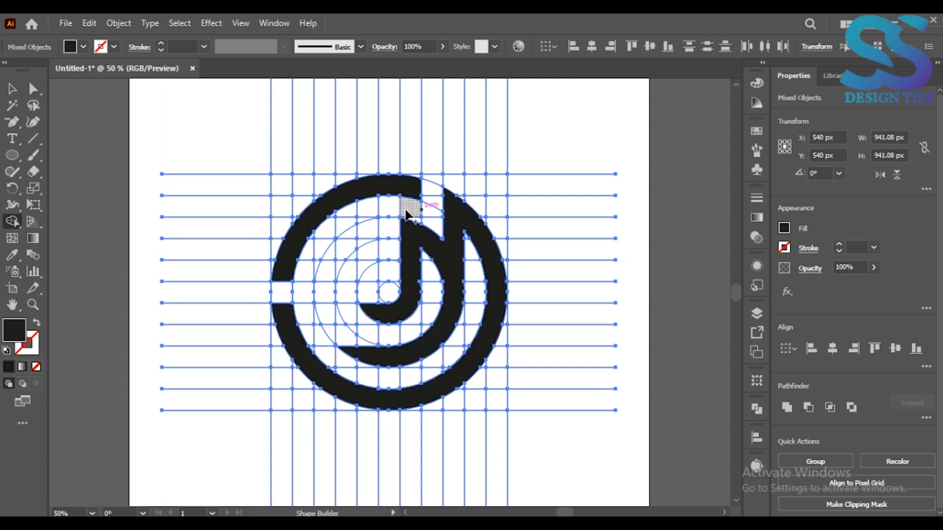
Merge the upper-left arc with a horizontal bar and inner corner into a G-like shape, and extend the J hook's foot leftward
mouse_move(285, 286)
left_mouse_down()
mouse_move(370, 268)
mouse_move(365, 229)
mouse_move(349, 241)
left_mouse_up()
mouse_move(326, 313)
left_mouse_down()
mouse_move(396, 317)
mouse_move(363, 320)
left_mouse_up()
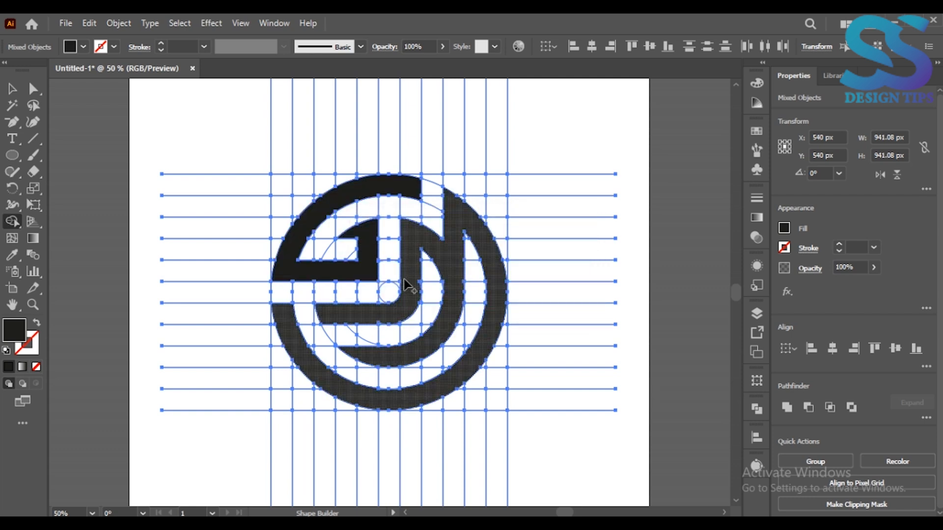
Select all the leftover construction lines with the Magic Wand and delete them
left_click(13, 105)
left_click(90, 162)
left_click(293, 173)
key("Delete")
Remove the stray anchor points causing notches under the J hook and along the inner vertical edges on the right, and deselect the path
key("ctrl+1")
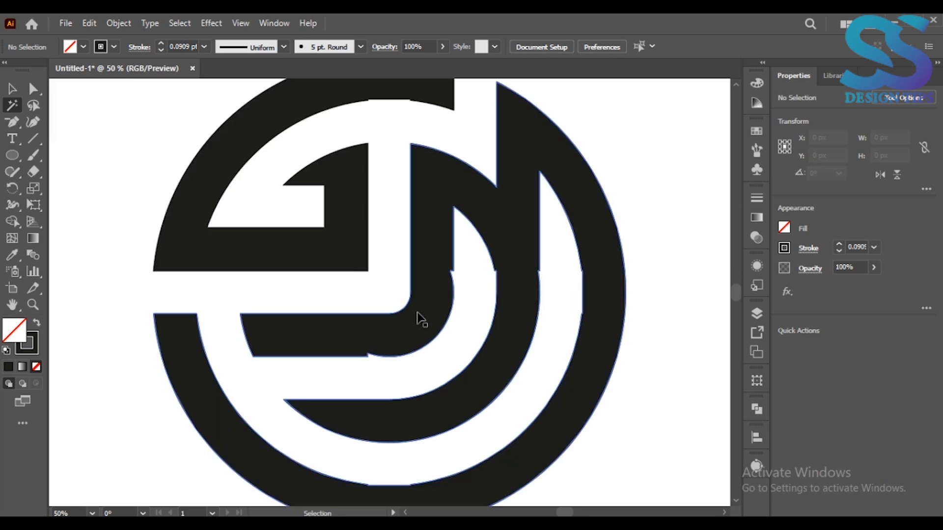
left_click(33, 89)
left_click(388, 356)
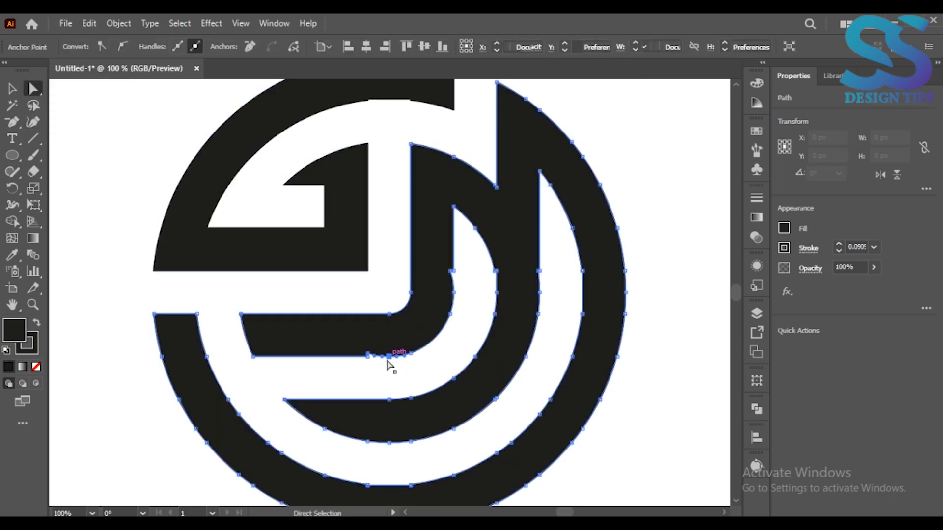
left_click(13, 123)
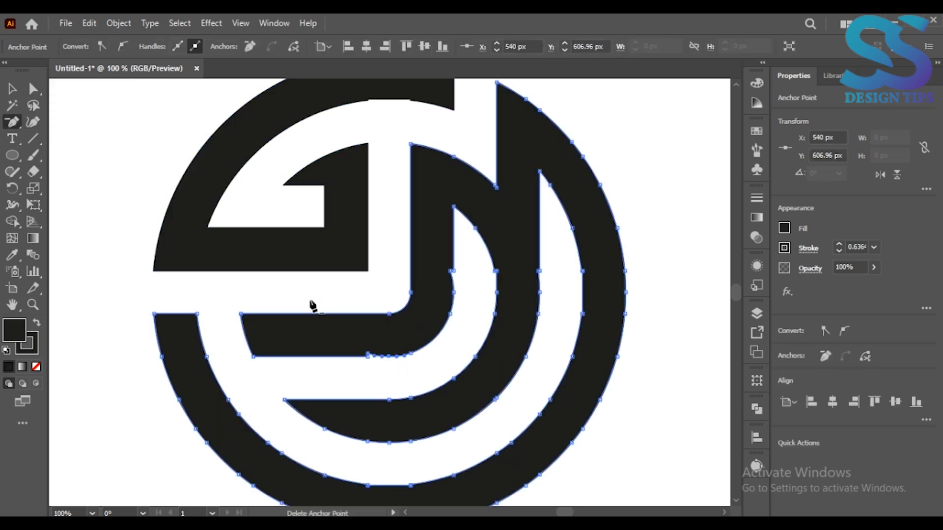
left_click(368, 354)
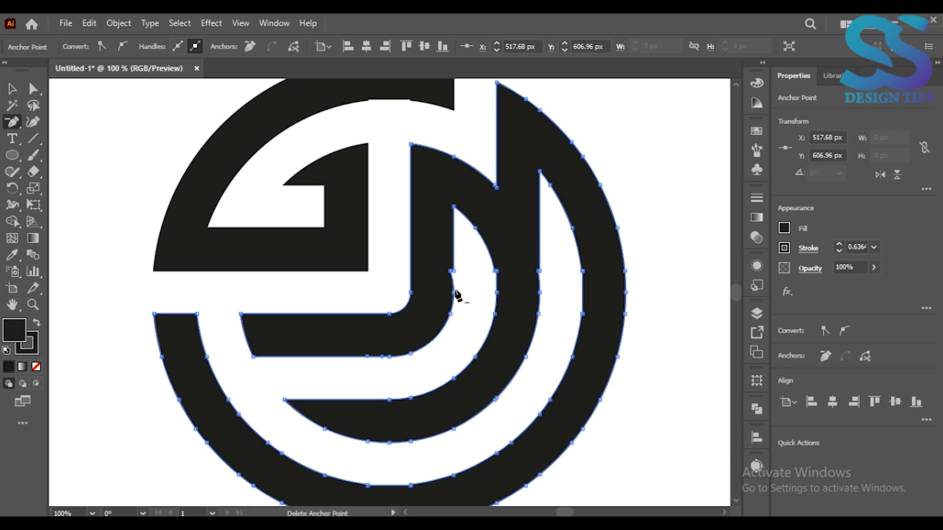
left_click(453, 271)
left_click(496, 271)
left_click(538, 271)
left_click(12, 88)
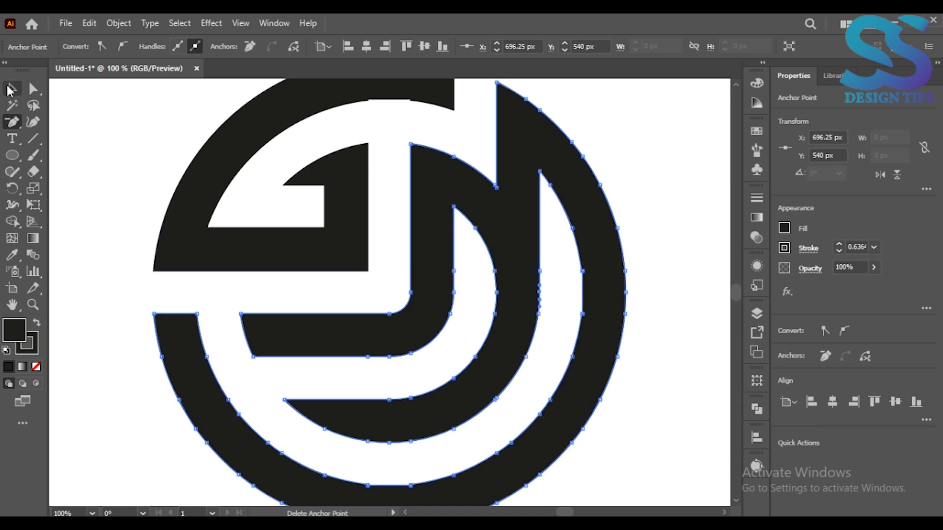
left_click(147, 209)
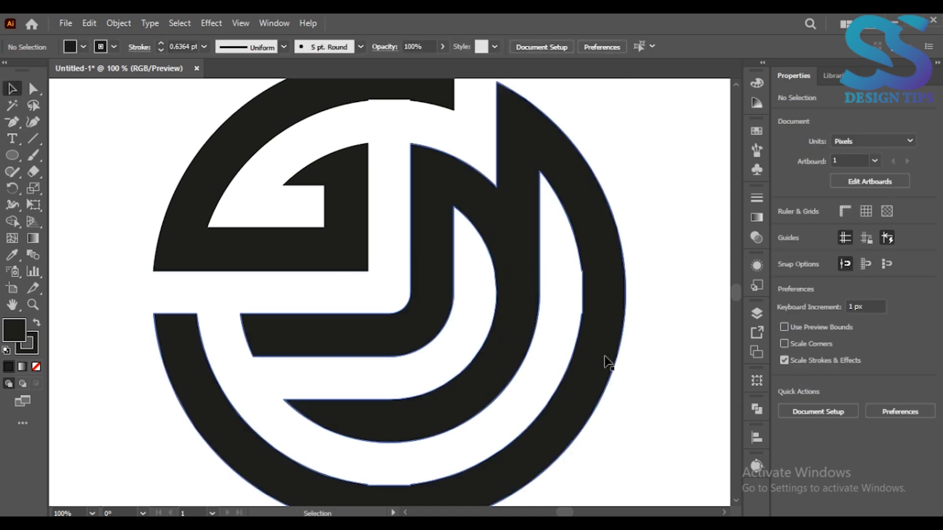
Remove the stray anchor point on the right side of the outer ring's inner edge with the Delete Anchor Point tool
left_click(211, 213)
left_click(12, 122)
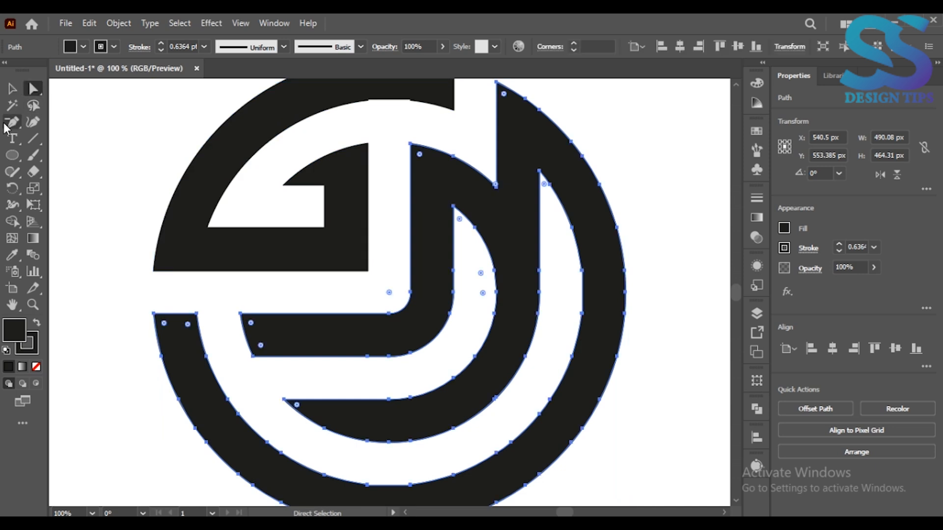
left_click(583, 271)
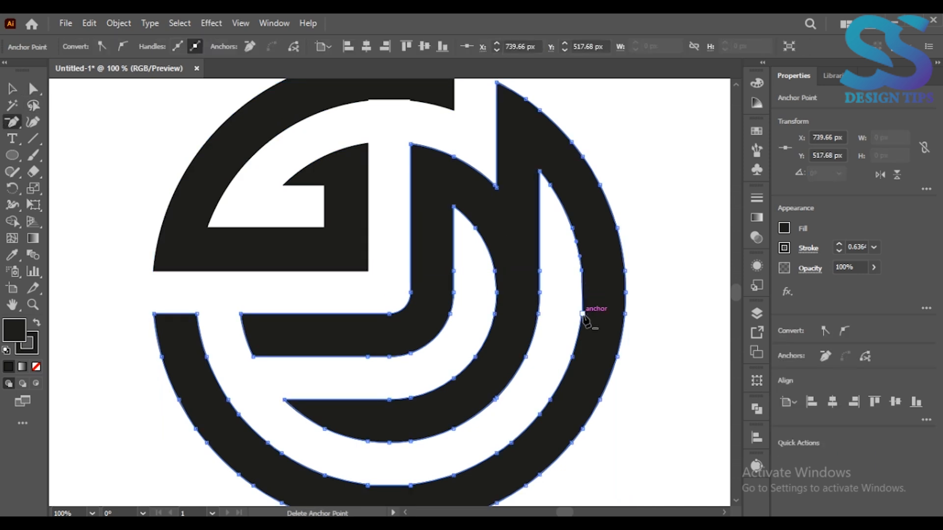
key("ctrl+minus")
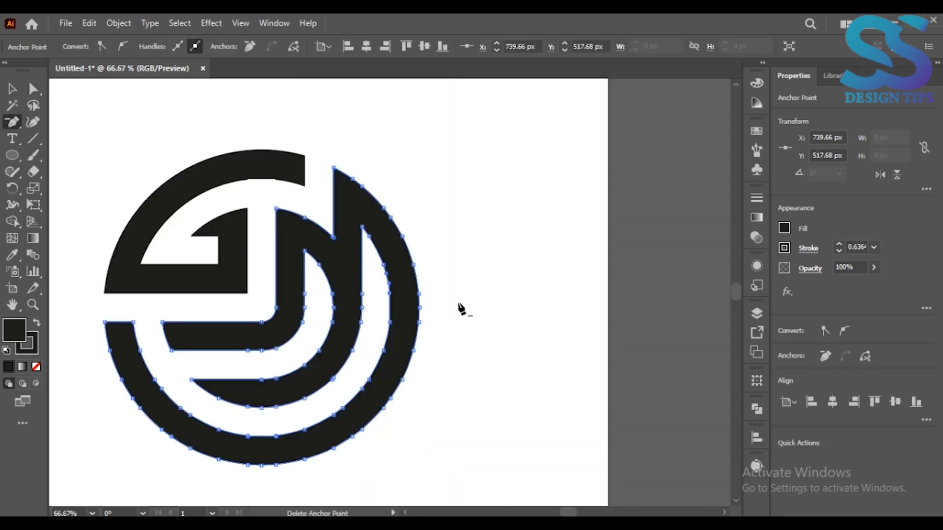
Remove the stray anchor point at the top of the G-like shape's inner arc with the Delete Anchor Point tool
left_click(39, 89)
left_click(172, 187)
left_click(13, 126)
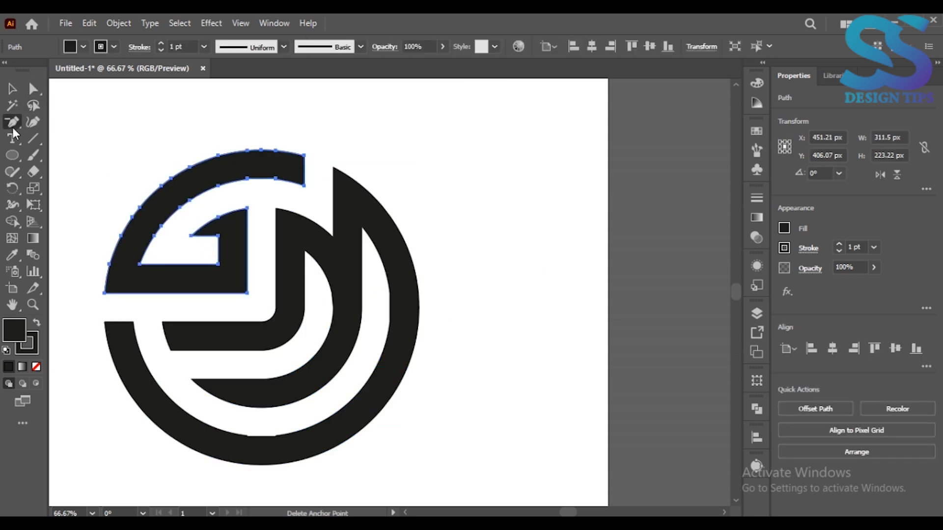
left_click(261, 179)
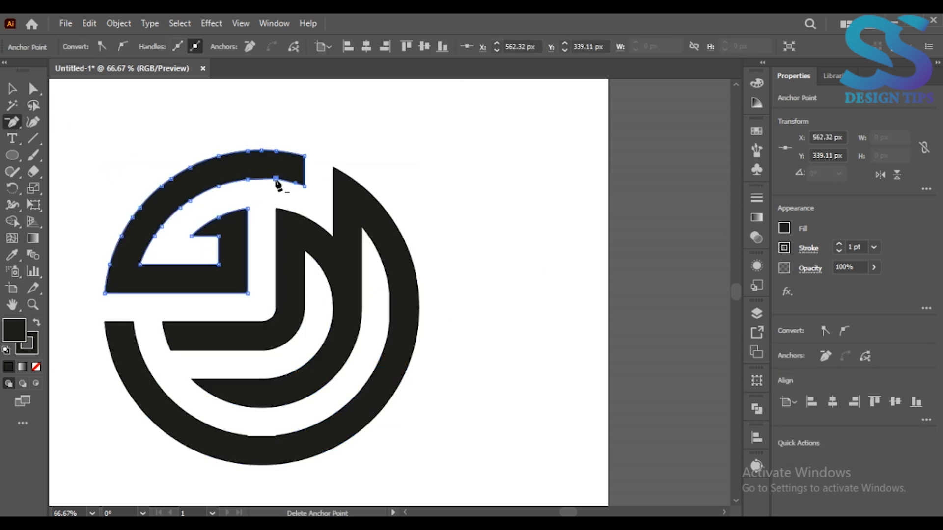
key("ctrl+0")
left_click(12, 88)
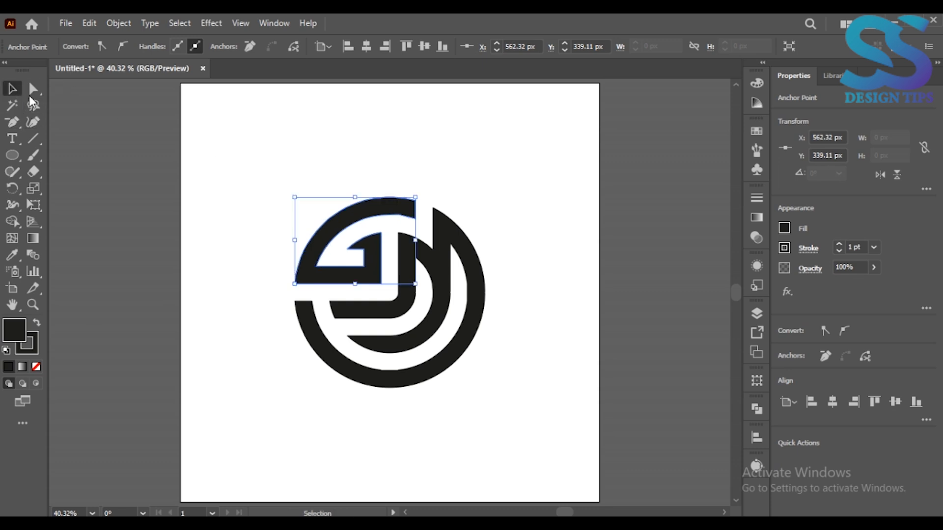
Select the whole logo, enlarge it to about 800 px wide, and set its stroke weight to 16 pt
left_click(228, 199)
left_click_drag(228, 198, 574, 447)
left_click(160, 43)
Expand the logo's fill and stroke into shapes and unite them
left_click(119, 24)
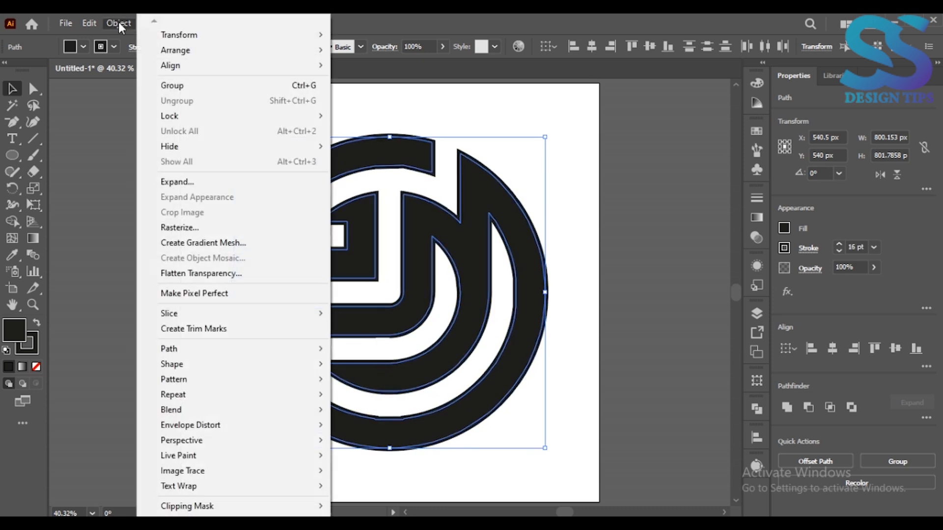
left_click(177, 182)
left_click(118, 267)
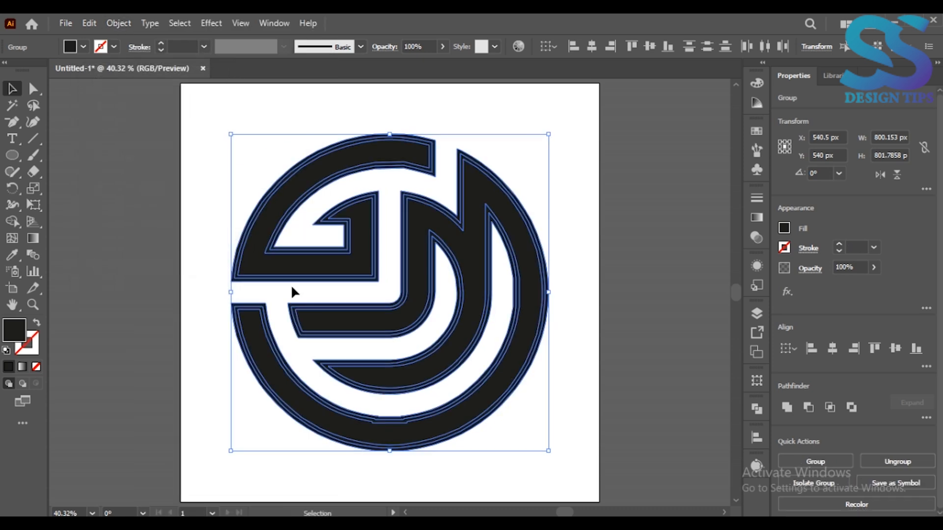
left_click(786, 407)
Fill the united logo with the dark blue swatch
left_click(757, 218)
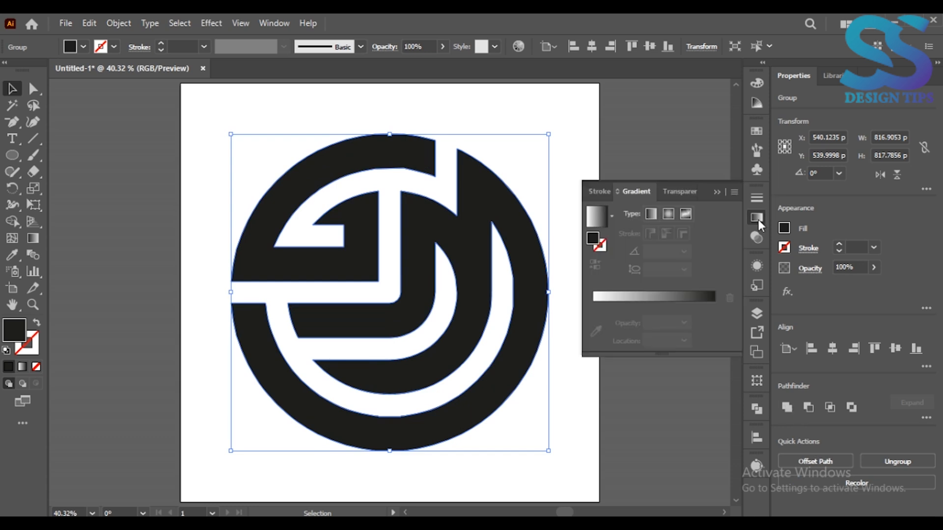
left_click(757, 130)
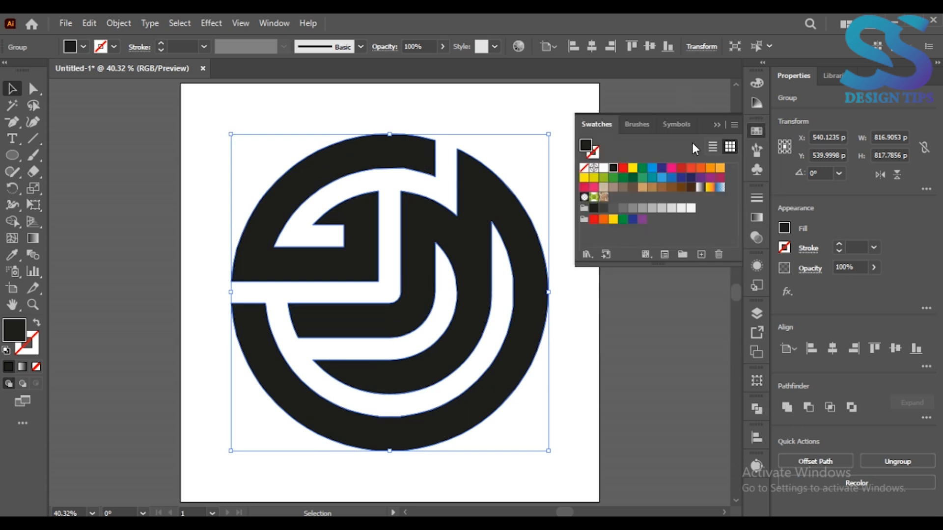
left_click(662, 169)
left_click(552, 252)
left_click(541, 285)
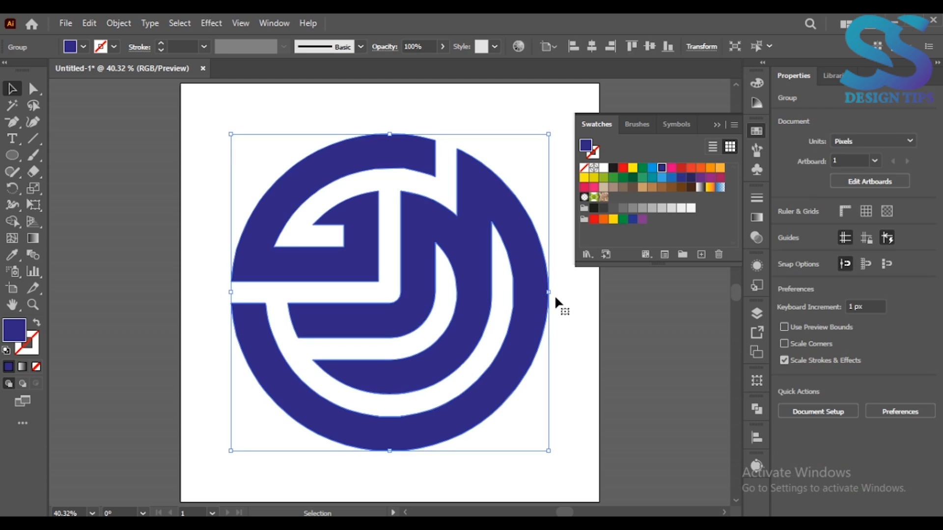
left_click(715, 123)
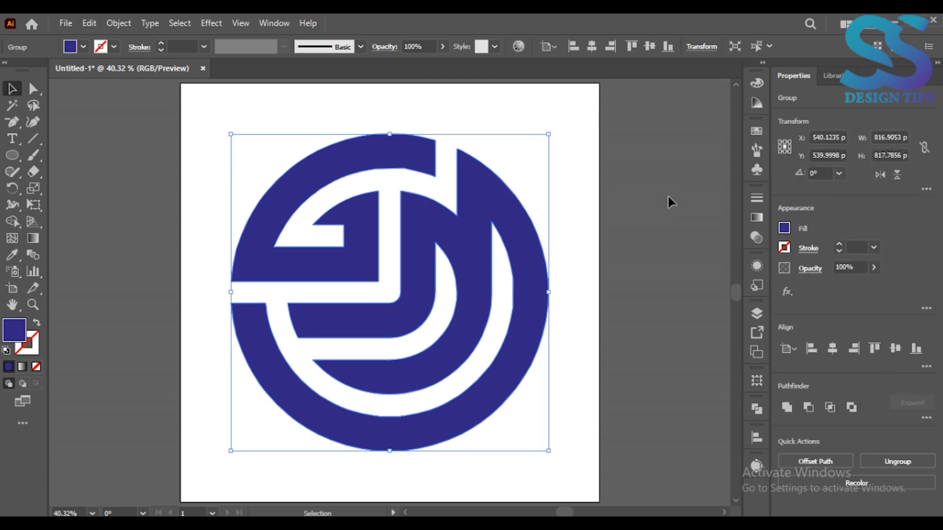
Center the logo horizontally on the artboard
left_click(832, 348)
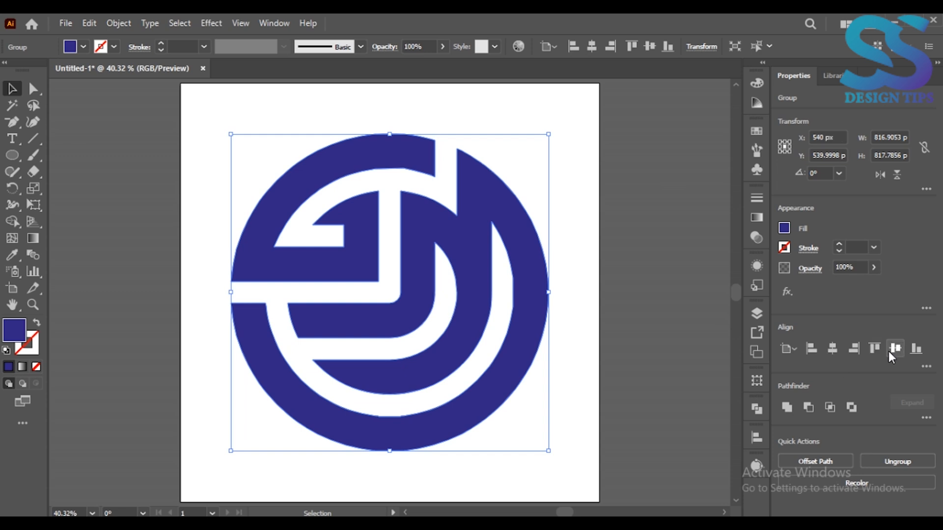